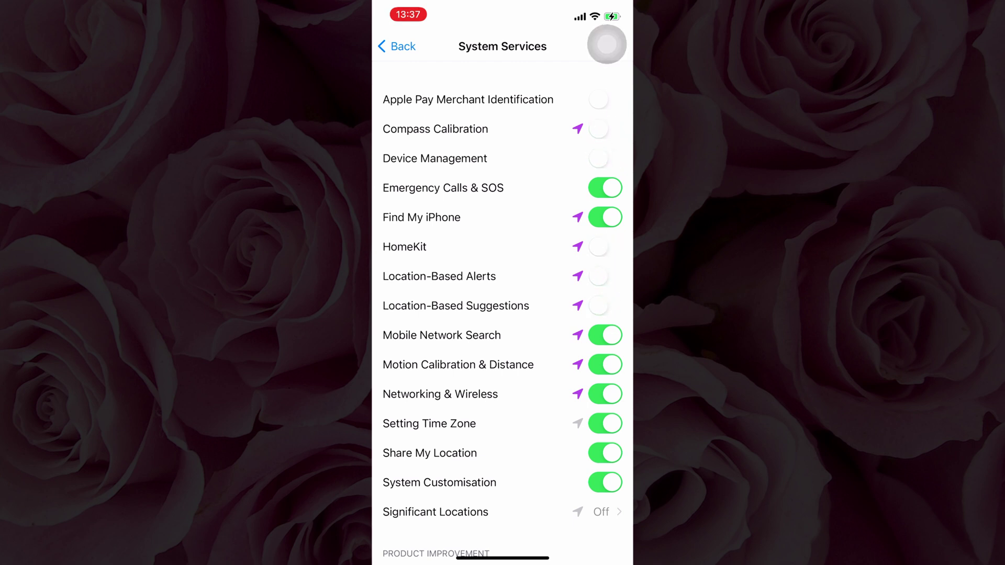
- Attempt to disable Networking & Wireless location, then cancel the prompt to keep it on
click(605, 394)
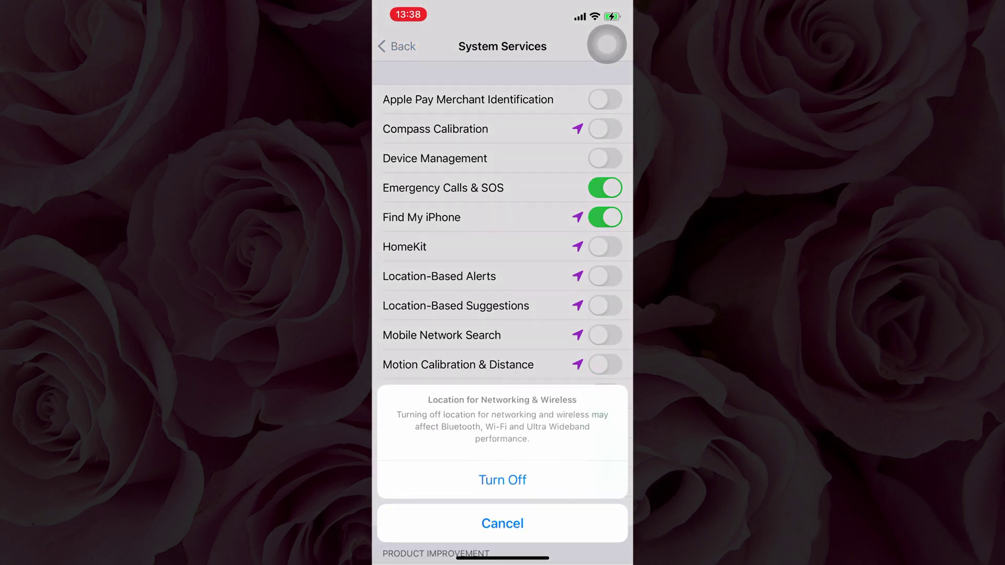
click(503, 523)
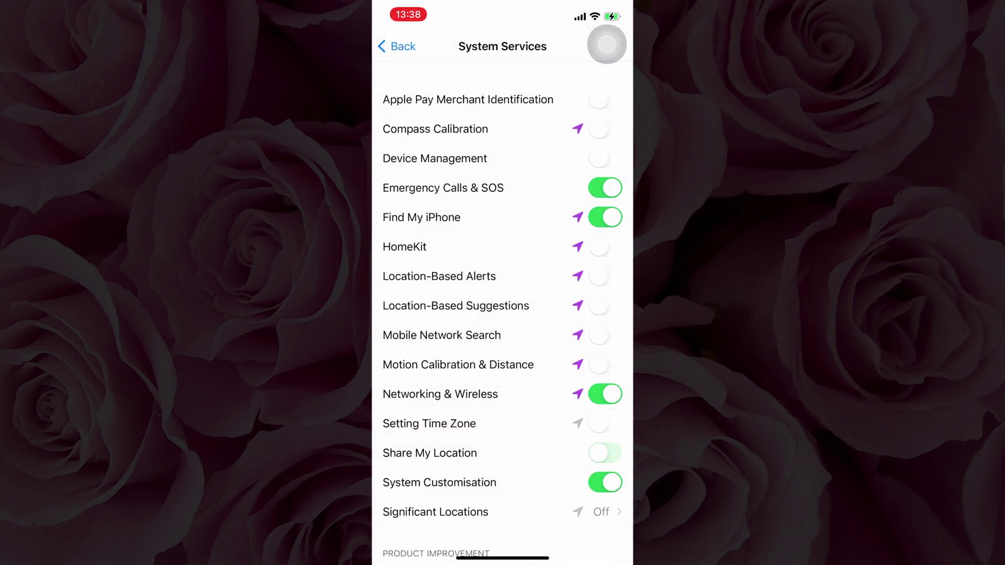
scroll(502, 314, down, 3)
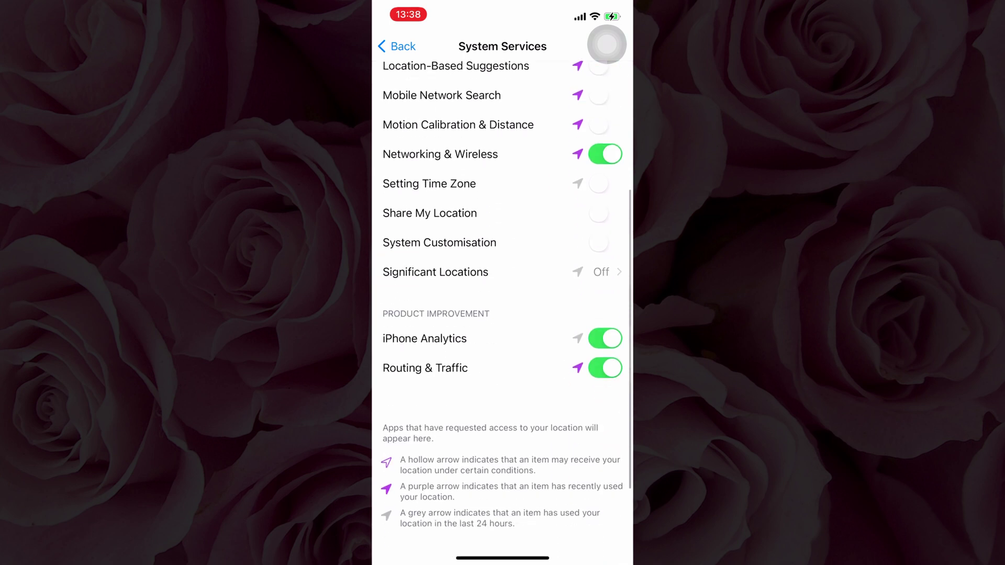
scroll(503, 314, up, 3)
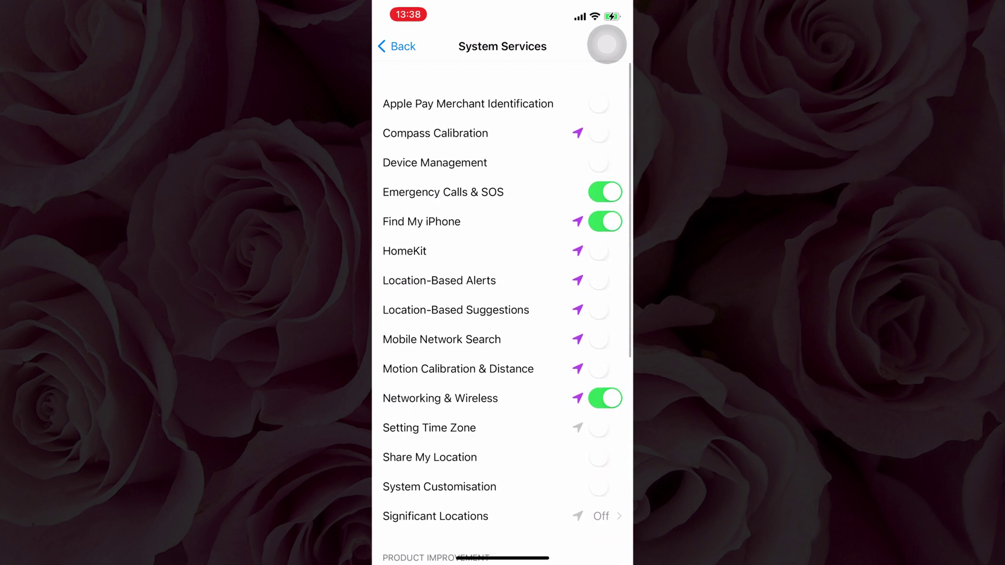
scroll(502, 314, down, 2)
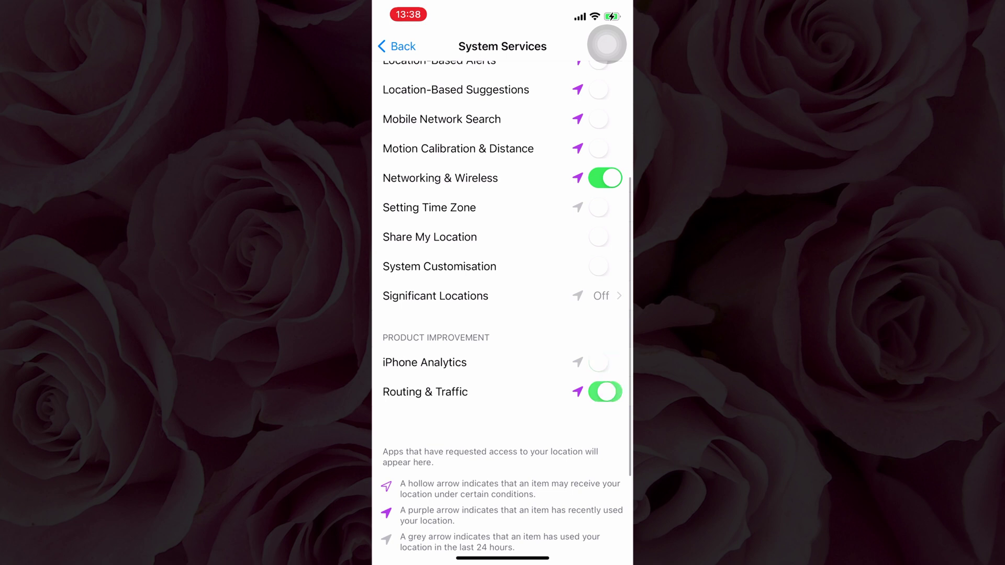
scroll(503, 314, up, 3)
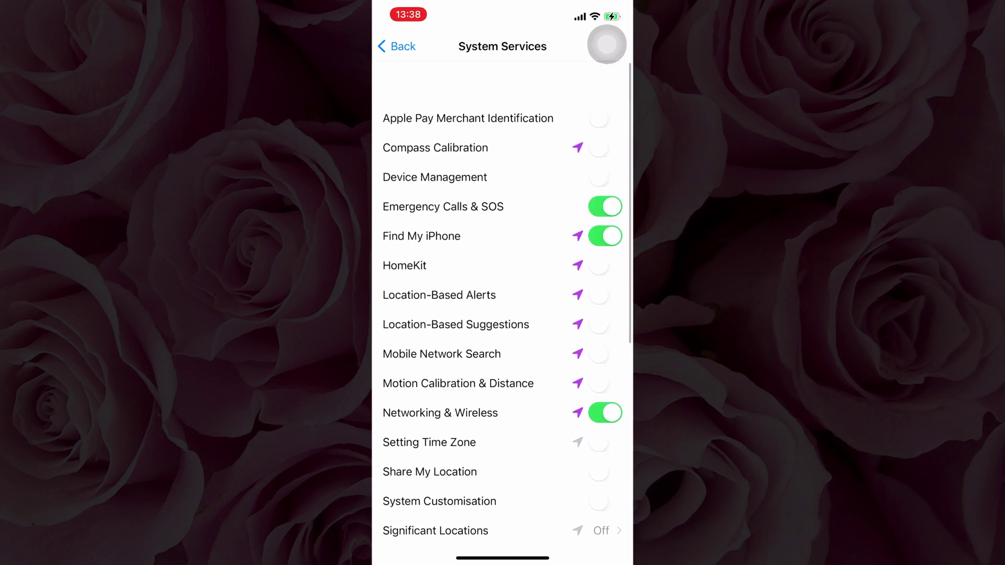
scroll(503, 314, down, 3)
scroll(502, 314, up, 3)
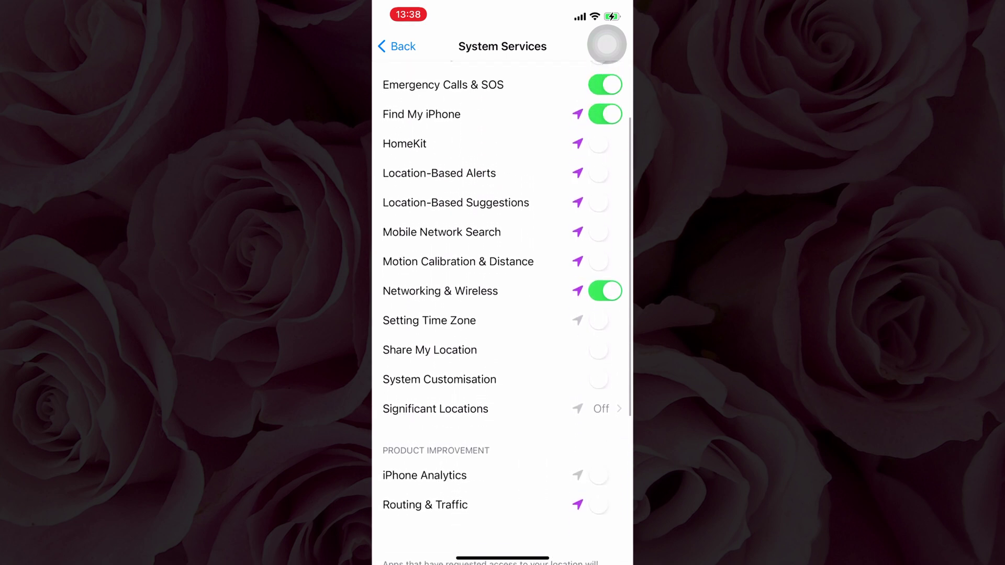
scroll(502, 315, down, 3)
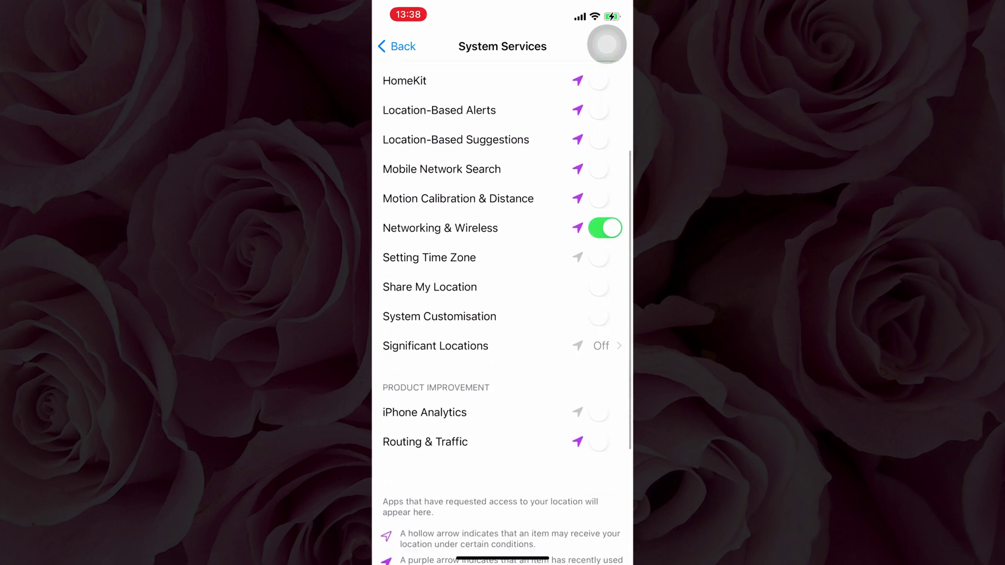
scroll(503, 314, up, 3)
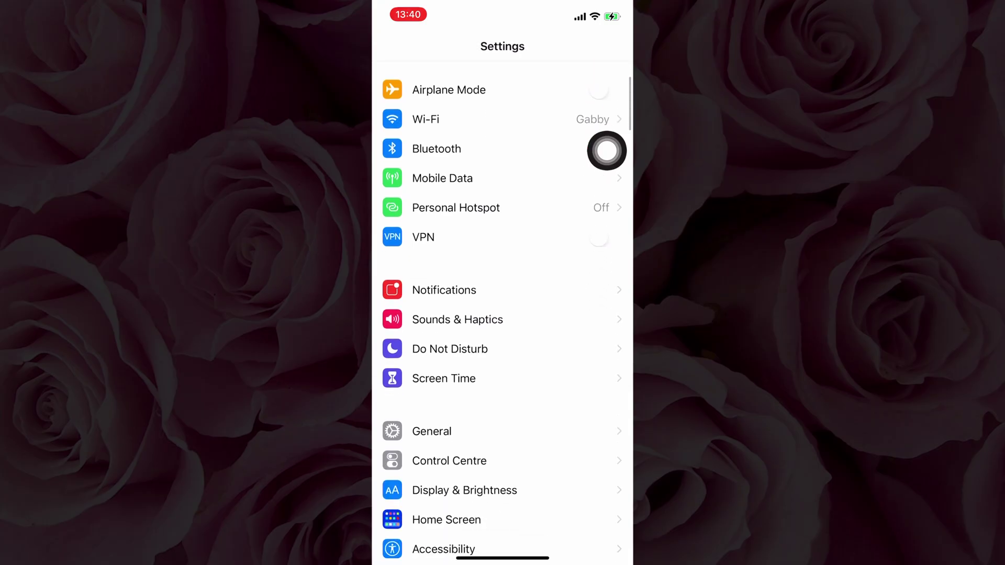
scroll(503, 315, down, 3)
- Navigate from General into the Background App Refresh app list
click(431, 306)
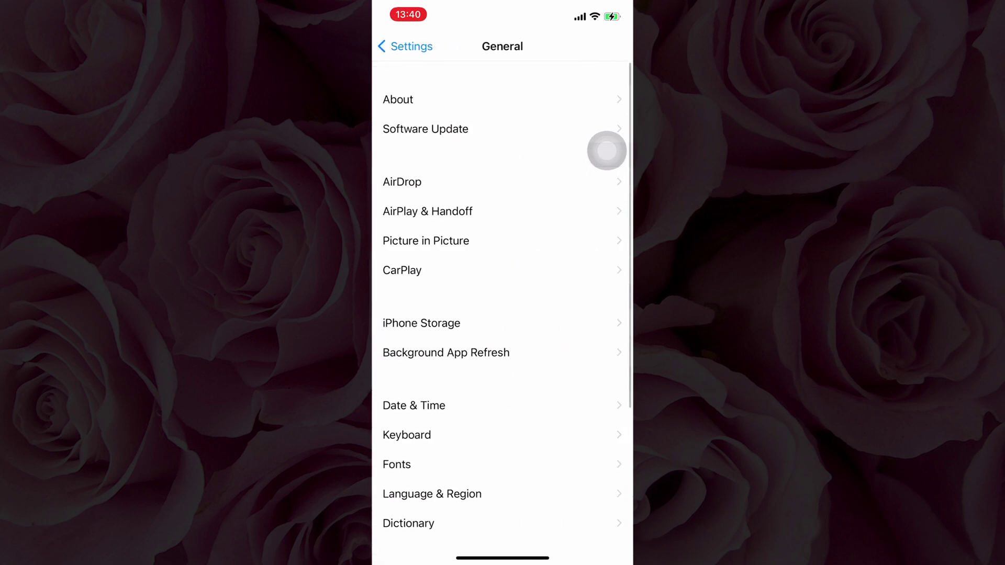
click(446, 352)
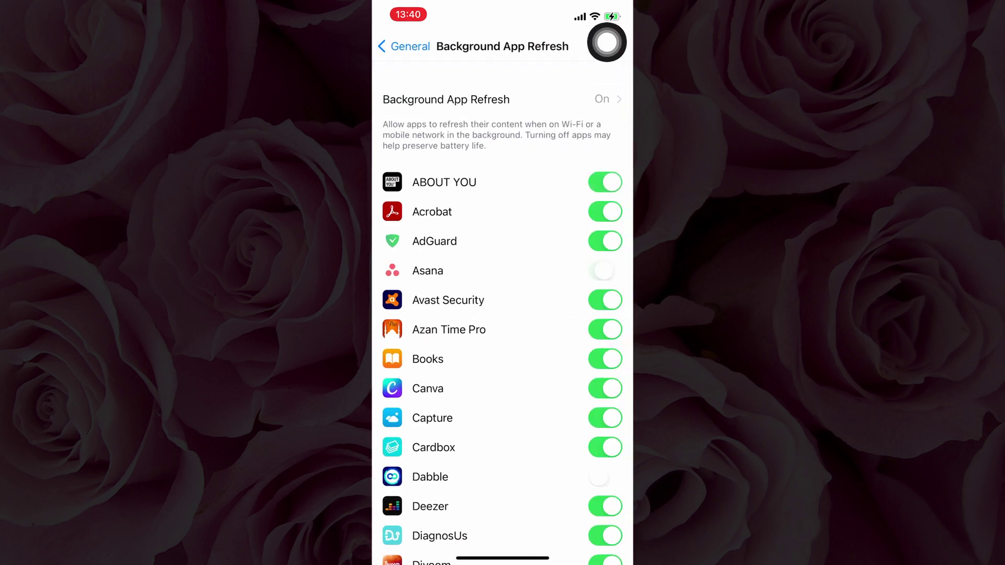
scroll(503, 314, down, 3)
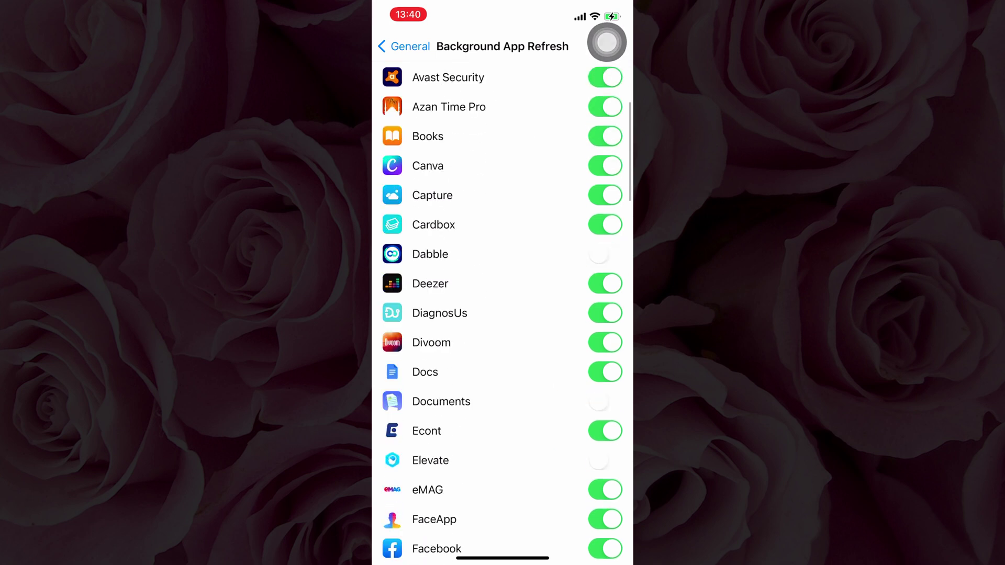
scroll(503, 314, down, 2)
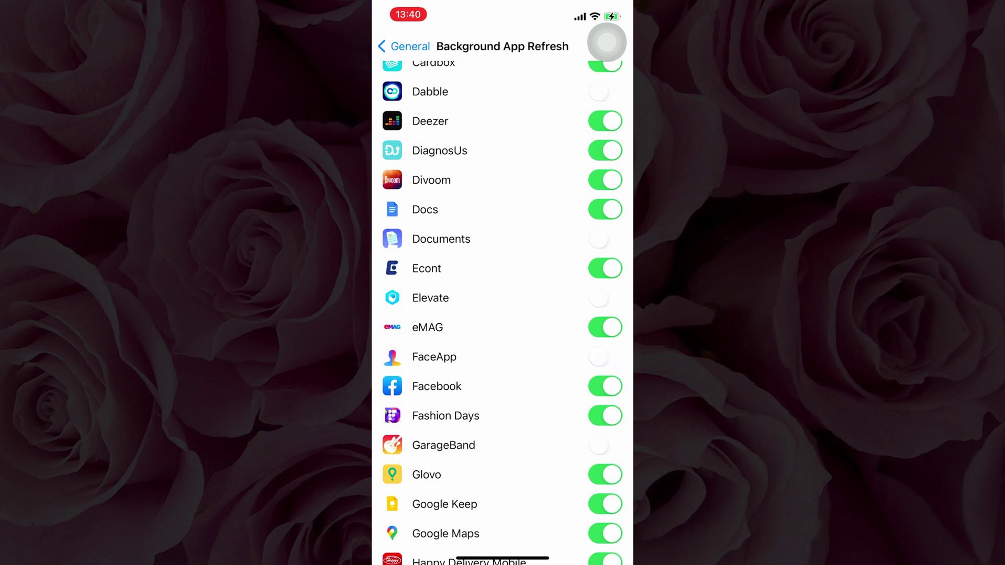
scroll(503, 314, down, 1)
scroll(502, 314, down, 2)
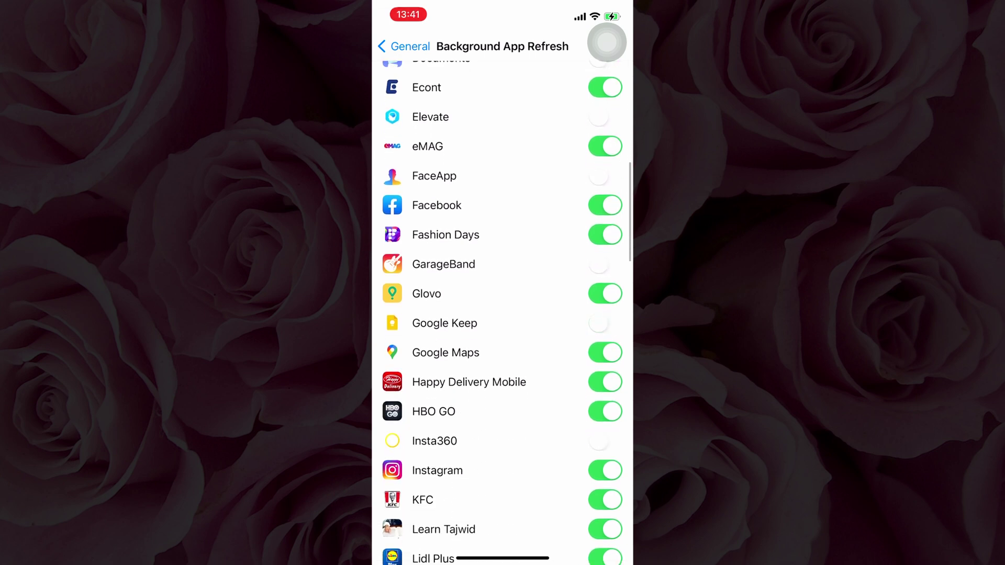
scroll(503, 314, down, 1)
scroll(502, 315, down, 2)
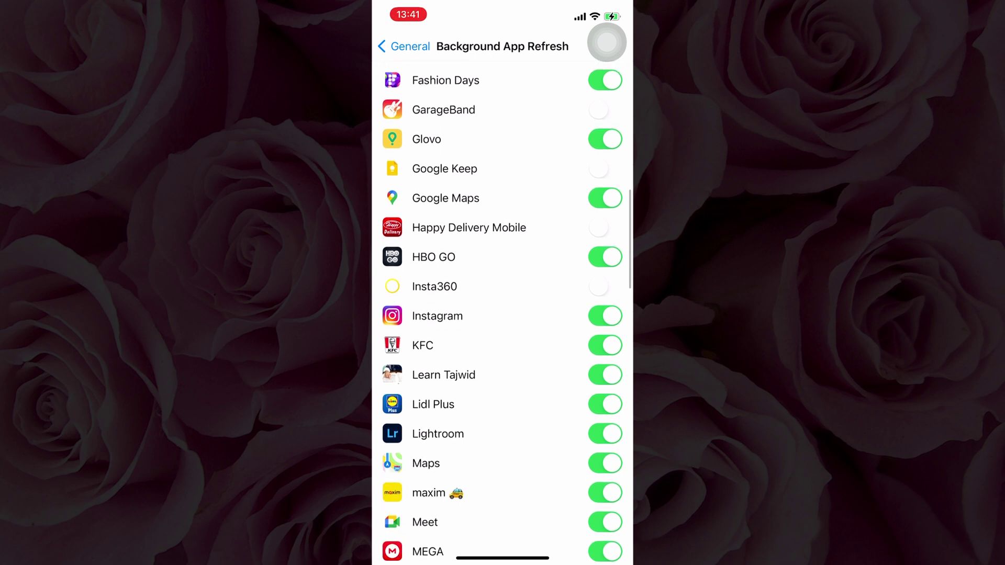
scroll(502, 314, down, 3)
scroll(503, 315, down, 2)
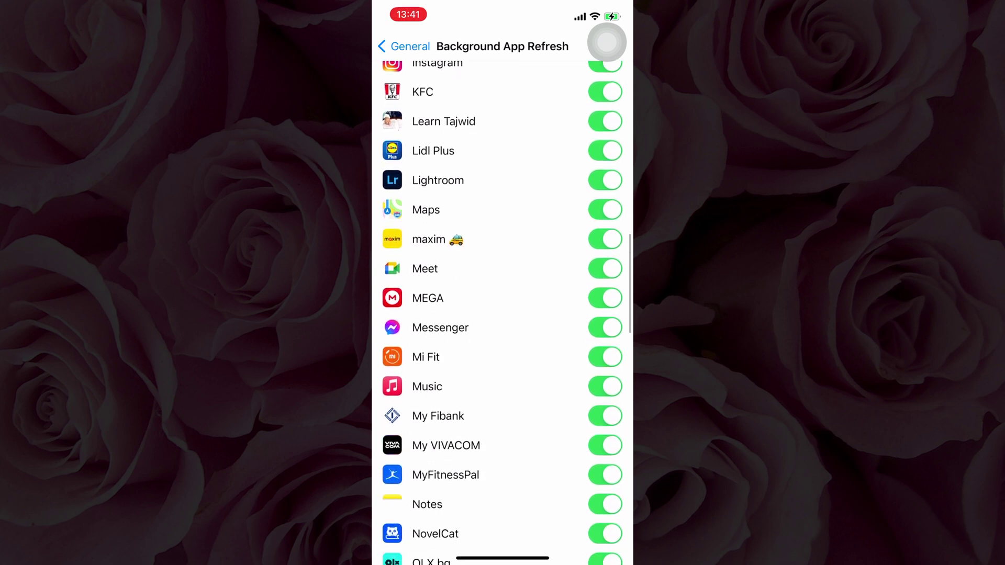
scroll(503, 314, down, 2)
scroll(502, 314, down, 1)
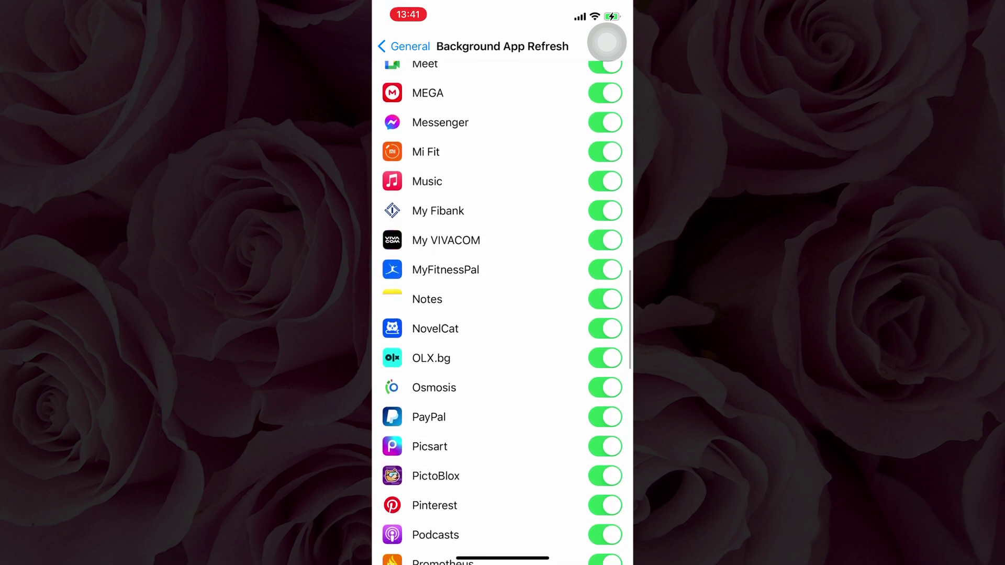
scroll(503, 315, down, 1)
scroll(503, 314, down, 1)
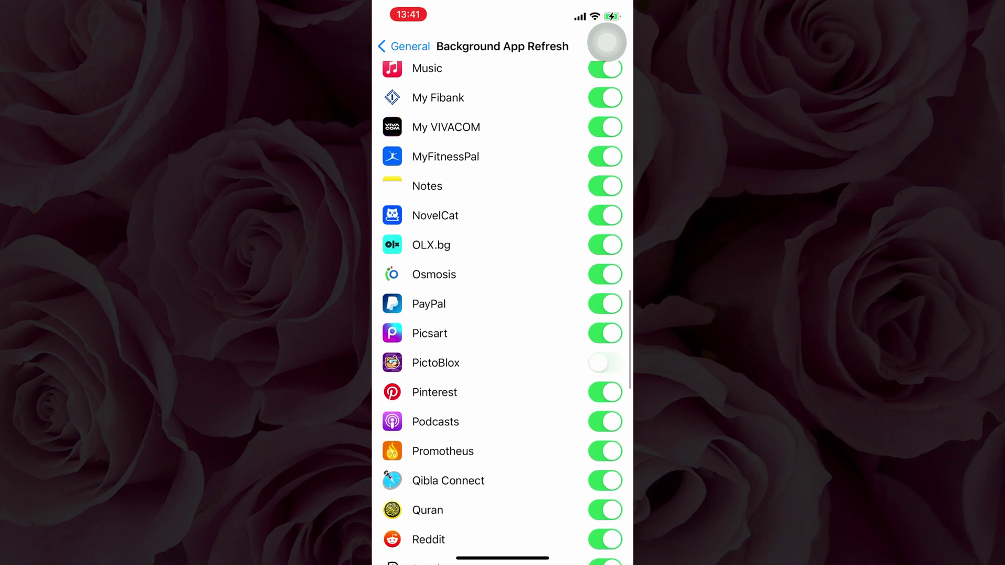
scroll(503, 314, down, 1)
scroll(503, 315, down, 2)
scroll(502, 314, down, 3)
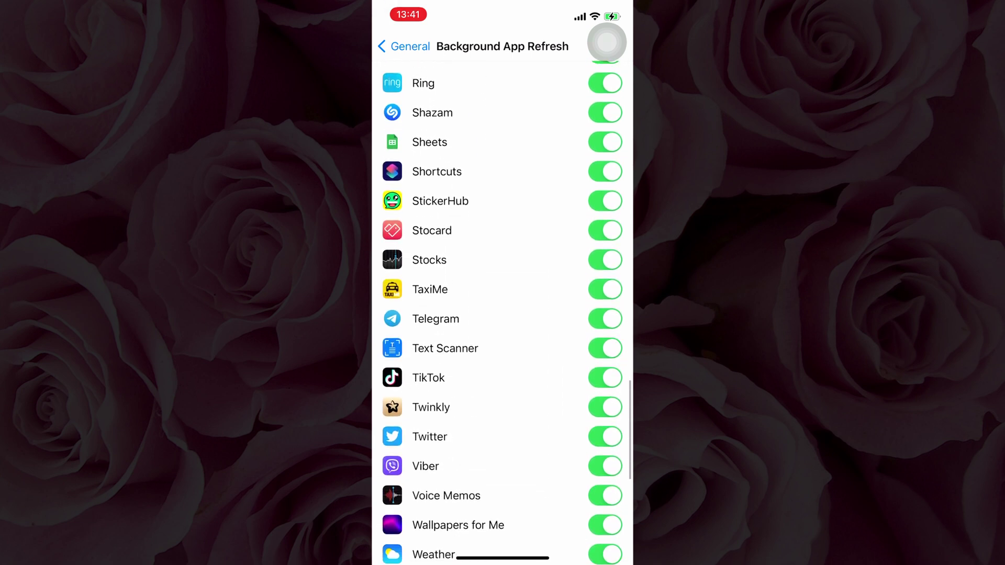